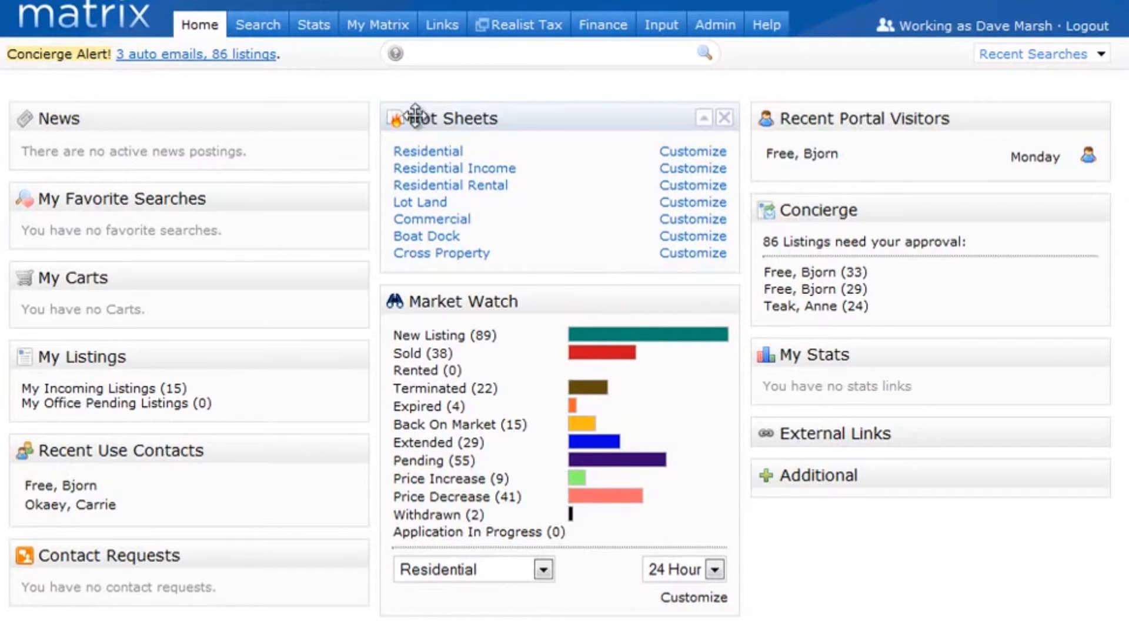
Open the Residential statistics and generate the chart for the Historic Sales by Year system preset
mouse_move(323, 39)
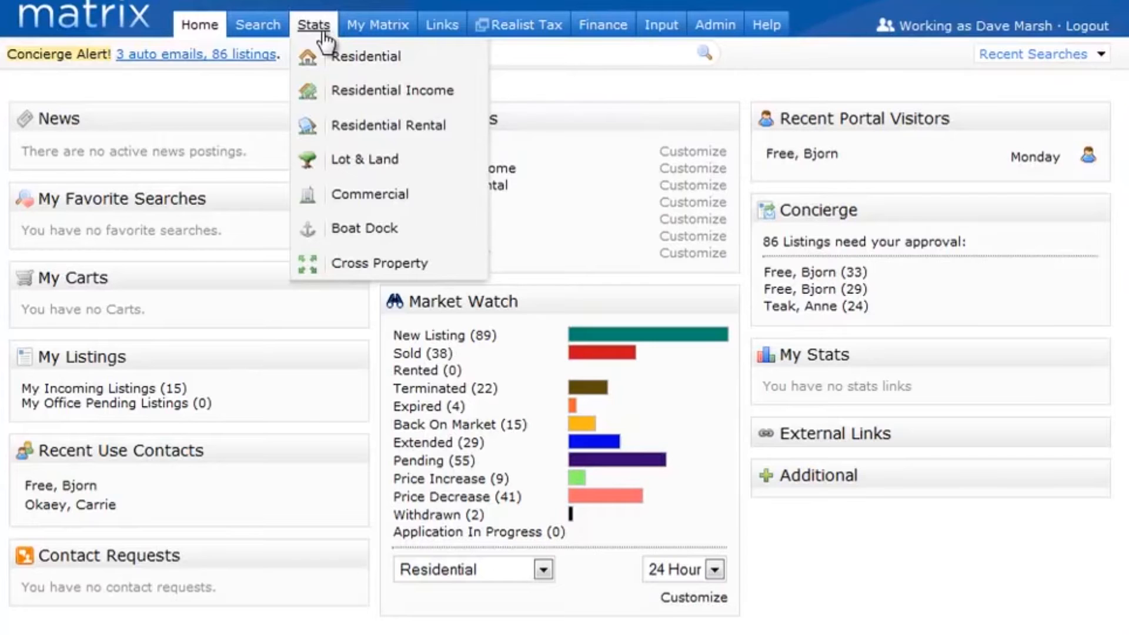
left_click(334, 57)
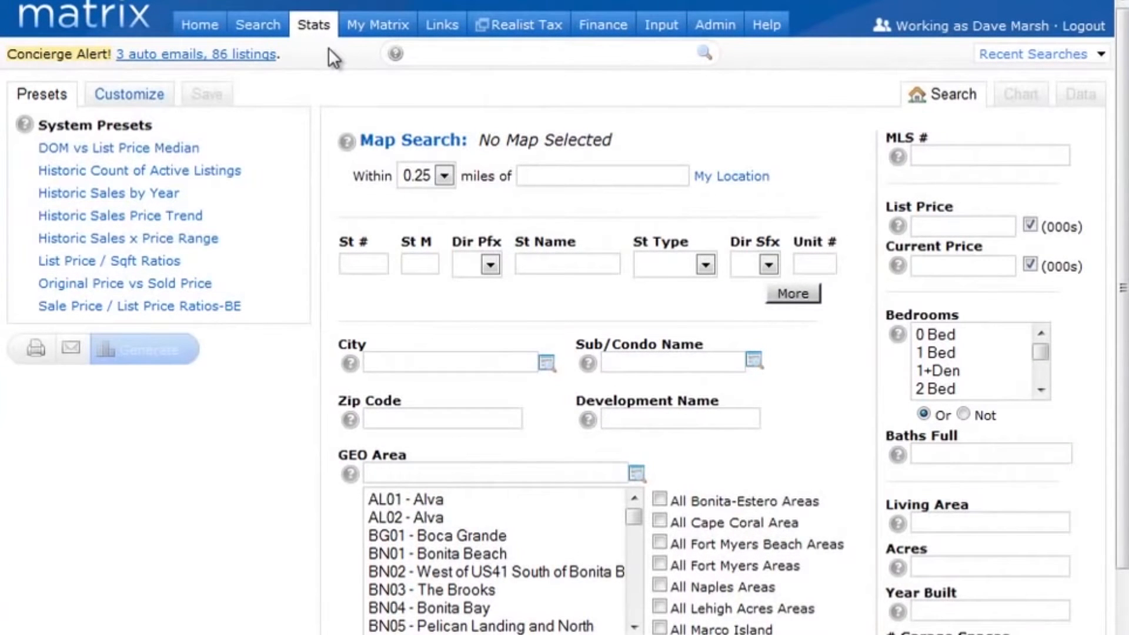
left_click(129, 187)
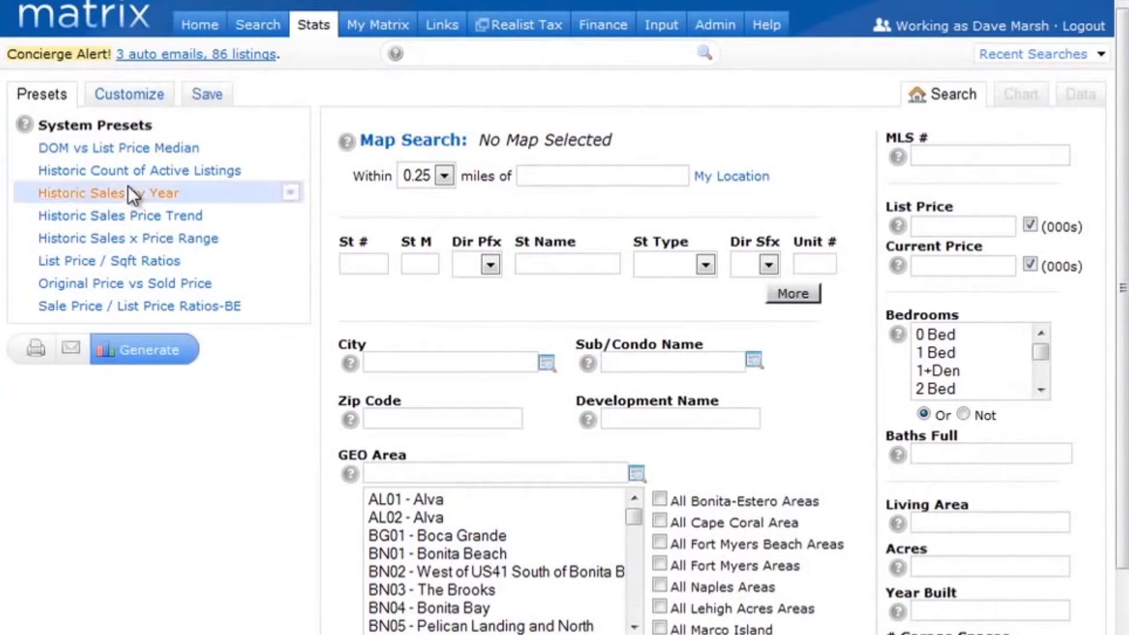
left_click(137, 353)
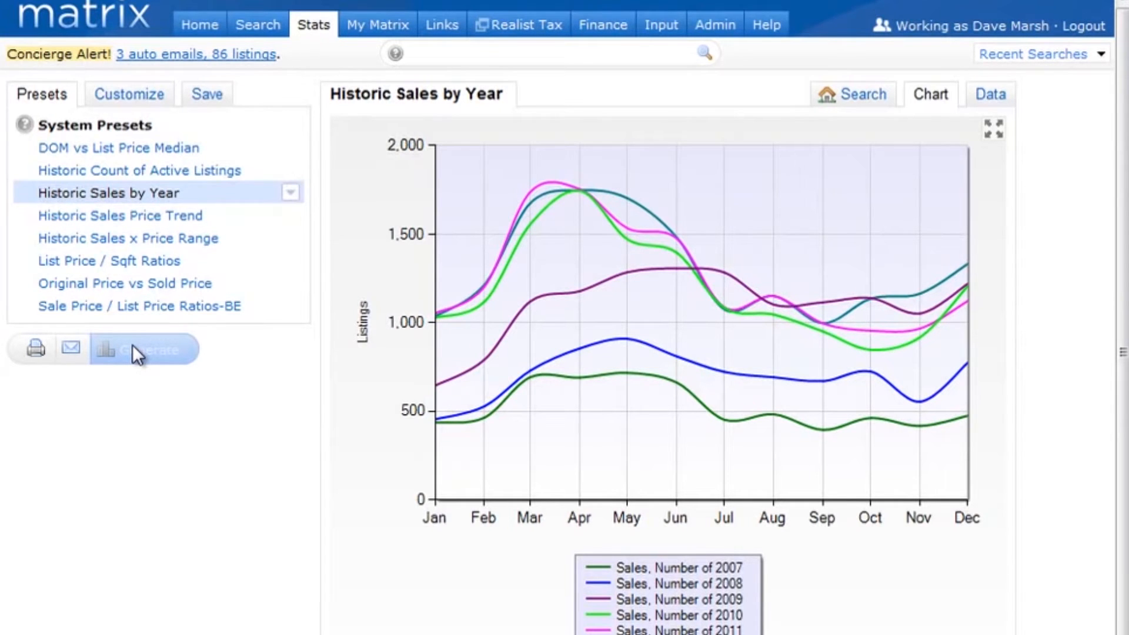
Customize the Historic Sales by Year preset to use the Past 12 Months time frame
left_click(164, 100)
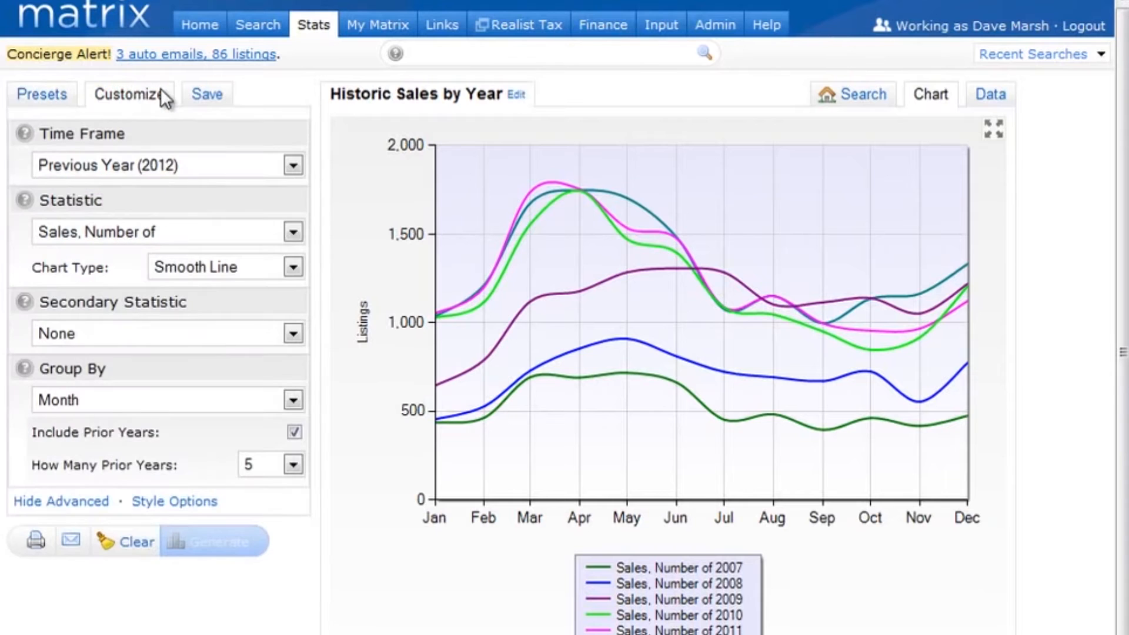
left_click(152, 162)
left_click(139, 224)
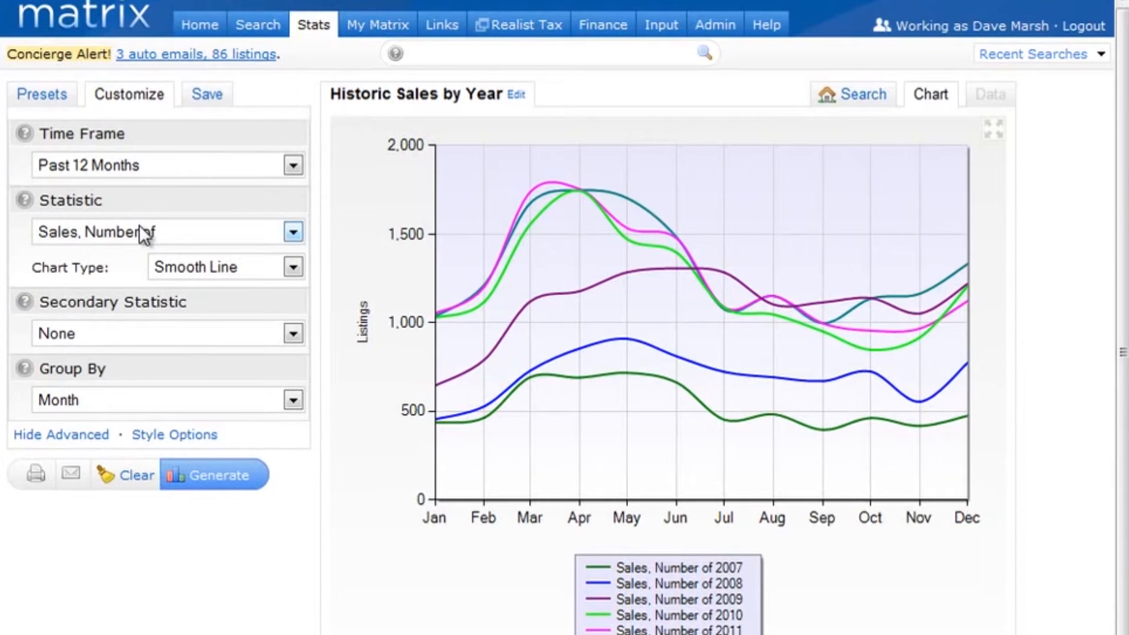
Limit the search by map with a large rectangle from Naples Park to Naples and a small one east of I-75 above Golden Gate
left_click(849, 105)
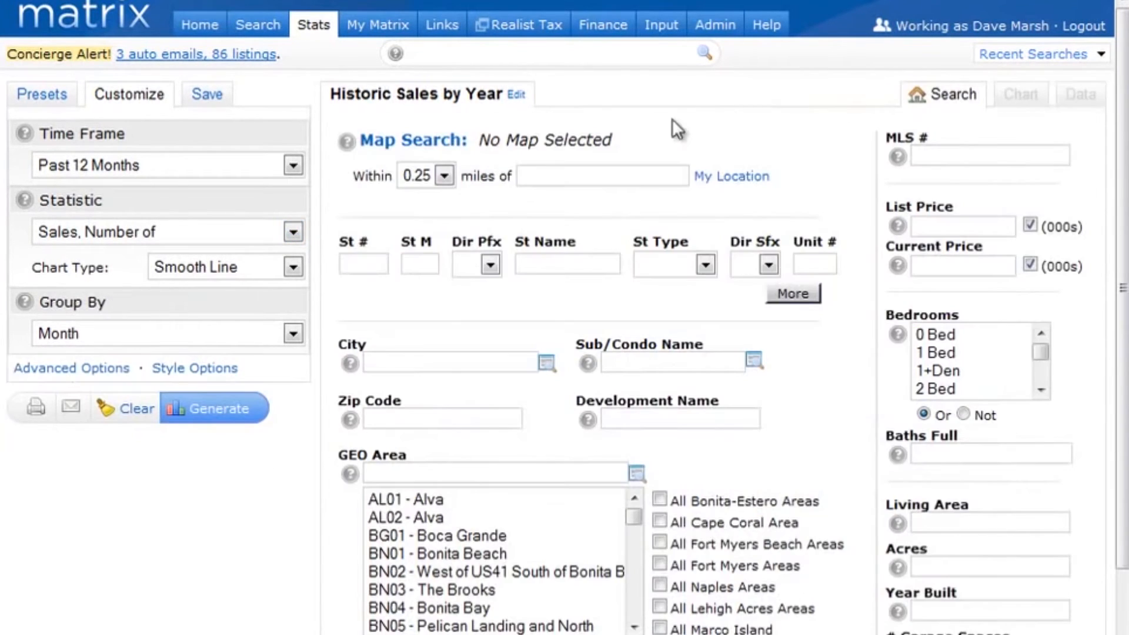
left_click(438, 140)
left_click(786, 272)
left_click_drag(323, 242, 459, 540)
left_click(791, 270)
left_click_drag(487, 292, 563, 375)
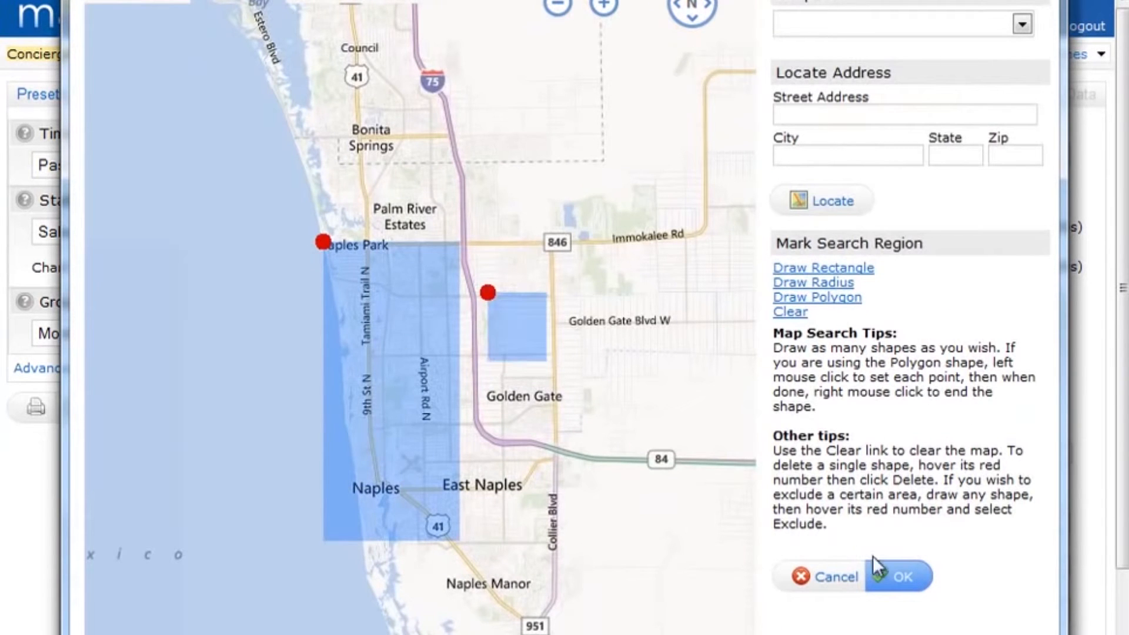
left_click(905, 576)
Restrict the list price to 500-600 thousand and look over the remaining search criteria down to Additional Fields
left_click(1006, 227)
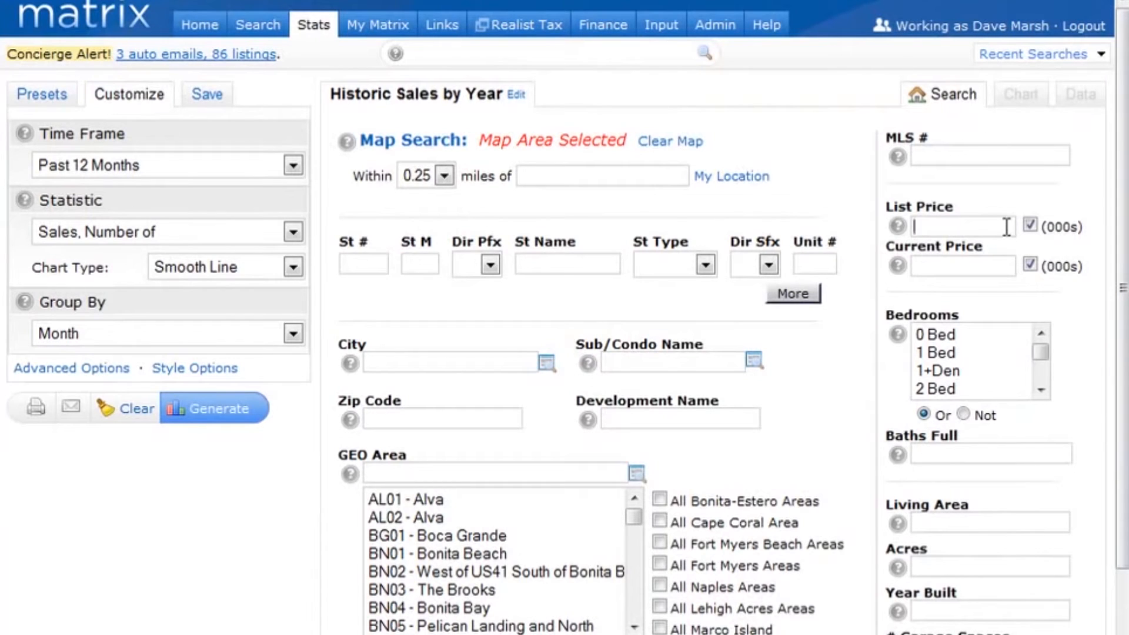
type("500-600")
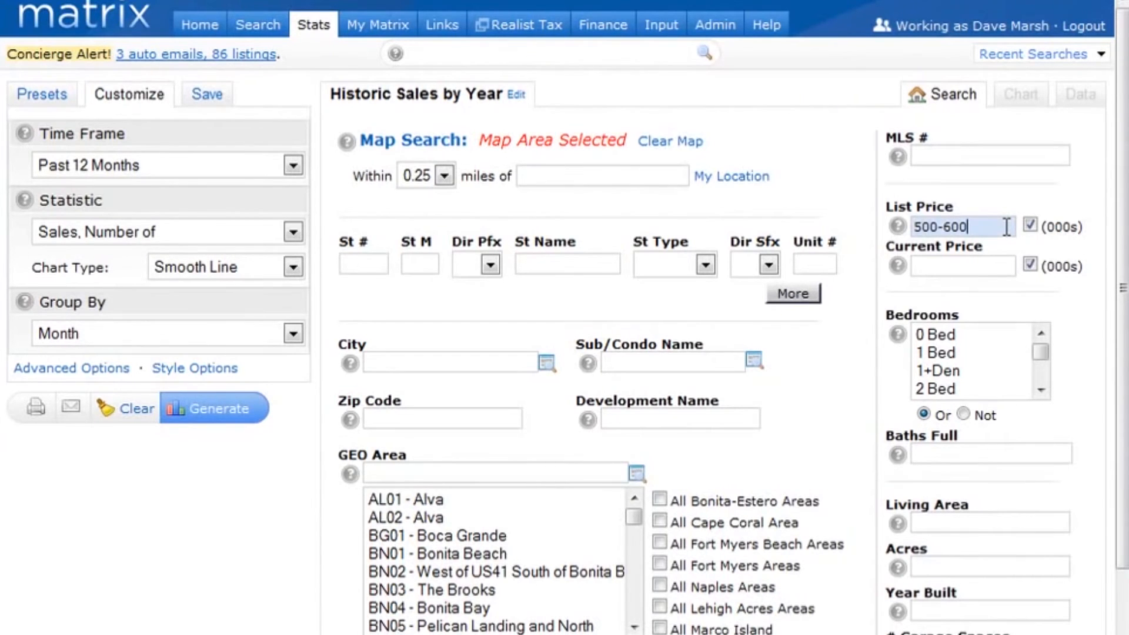
scroll(1006, 226, "down", 3)
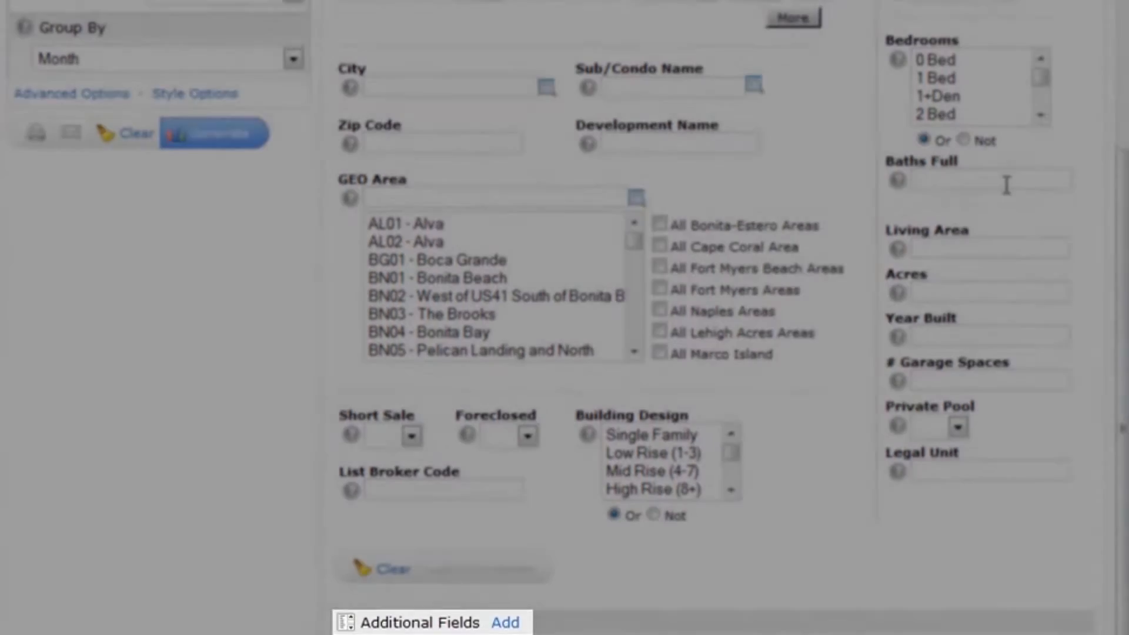
scroll(1007, 226, "up", 3)
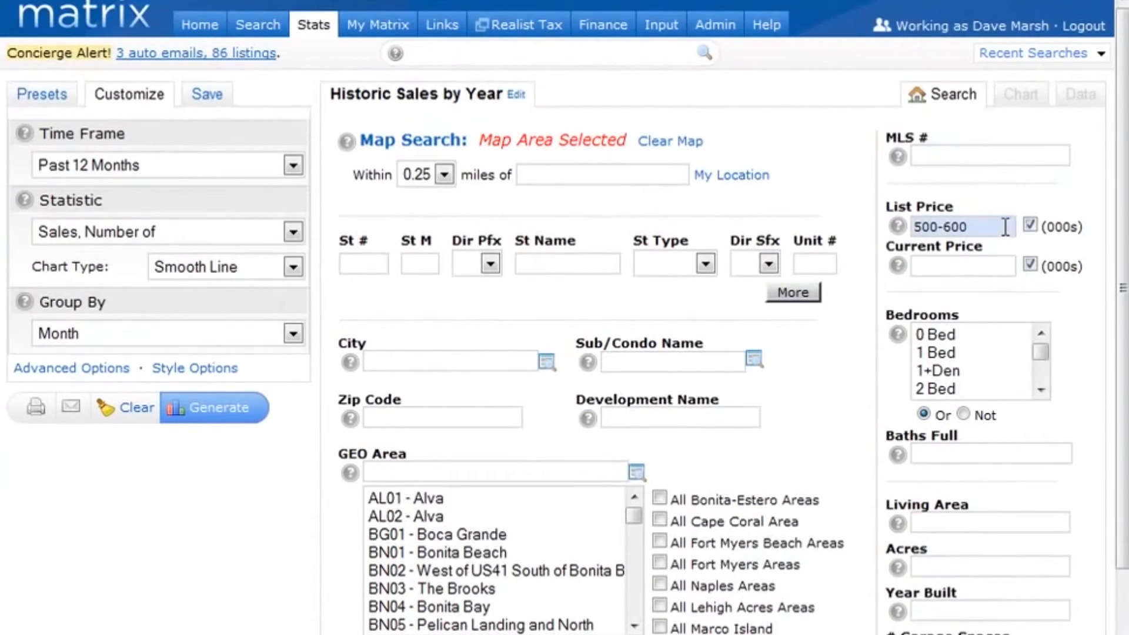
Save a copy of the preset as "Historic Sales Past 12 Months", non-system, with its search criteria and shown on the home page stats widget
left_click(224, 102)
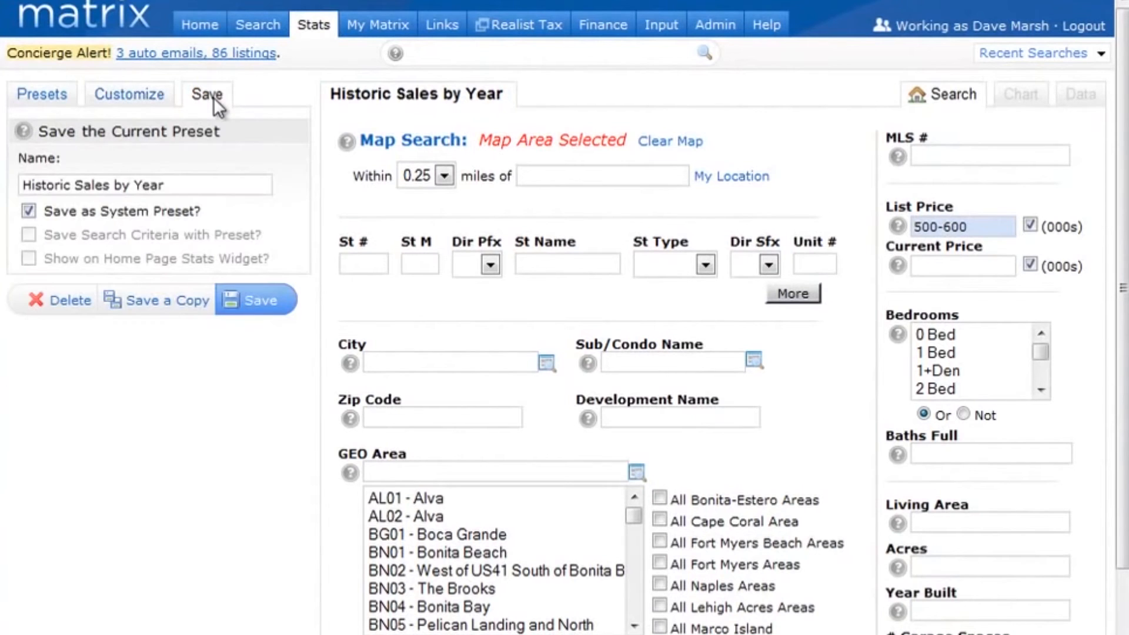
left_click_drag(166, 186, 113, 186)
type("Past 12 Months")
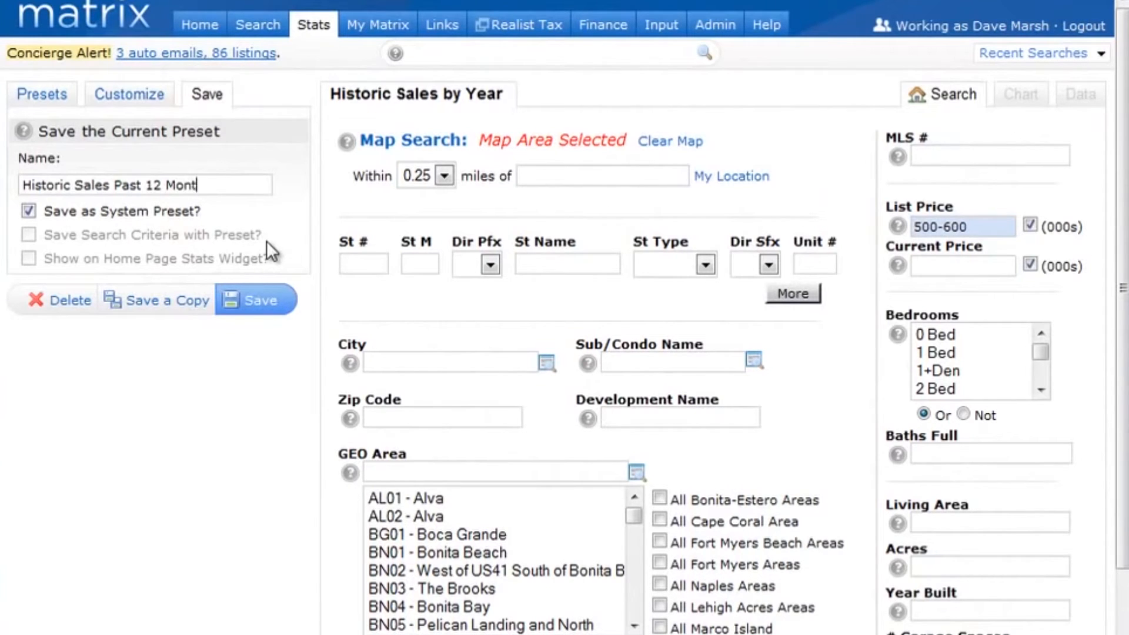
left_click(28, 210)
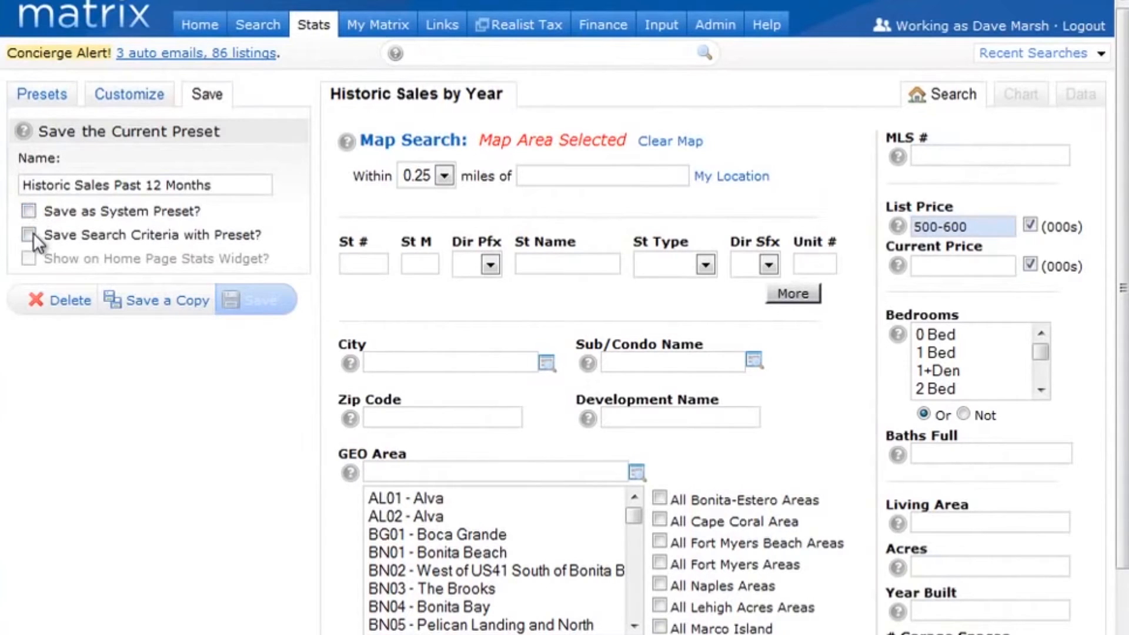
left_click(33, 230)
left_click(29, 254)
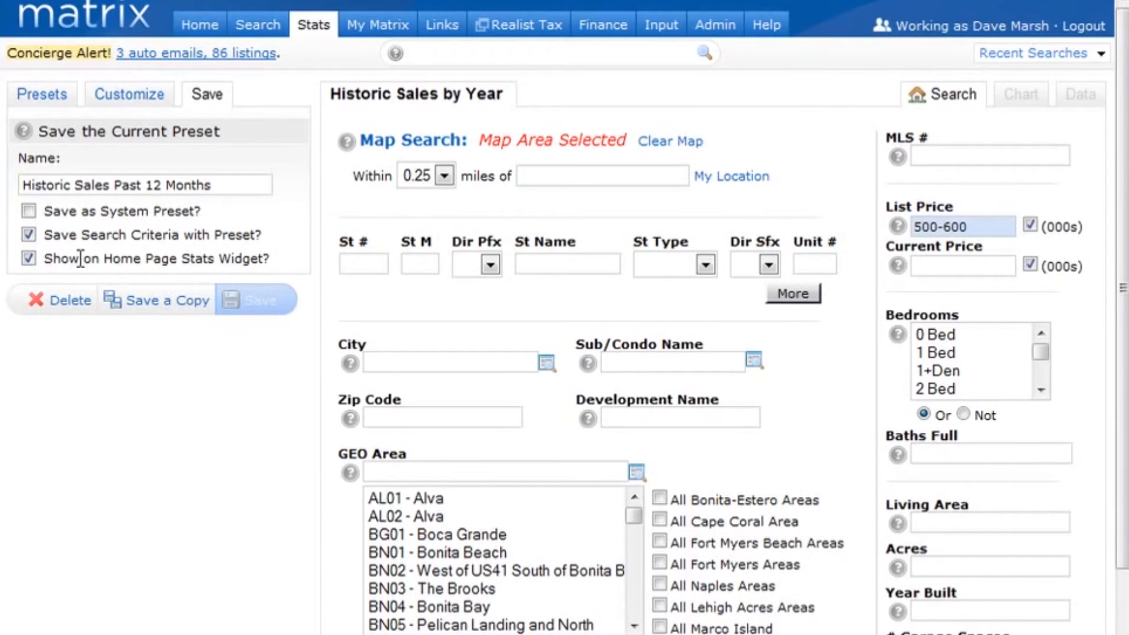
left_click(159, 297)
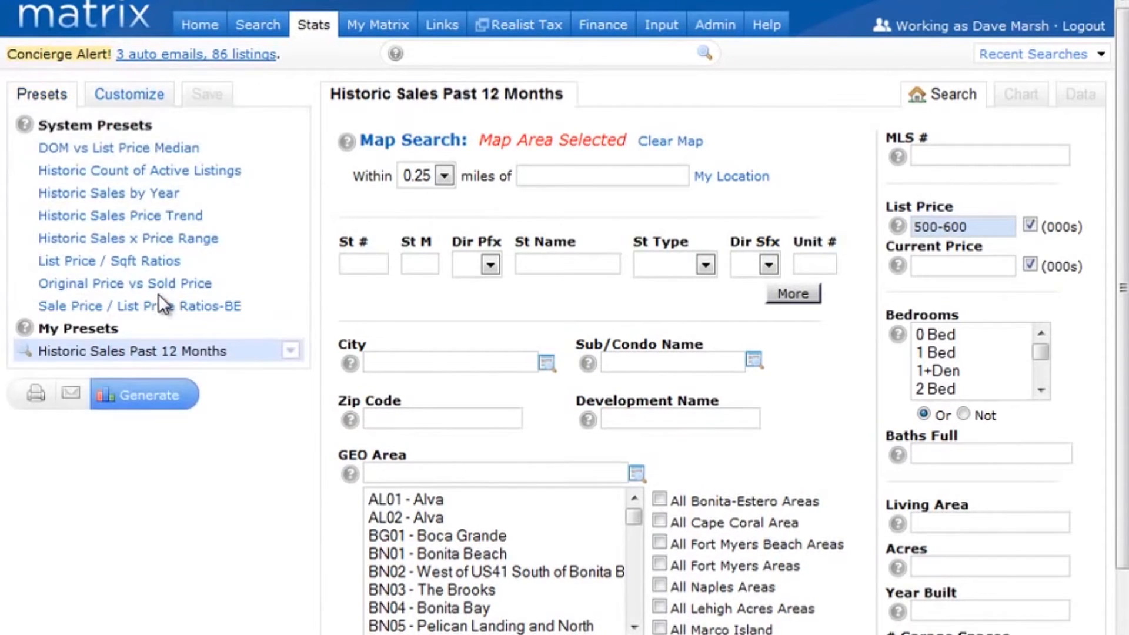
Generate the Historic Sales Past 12 Months chart with the preset's saved search criteria and view its data table
left_click(150, 396)
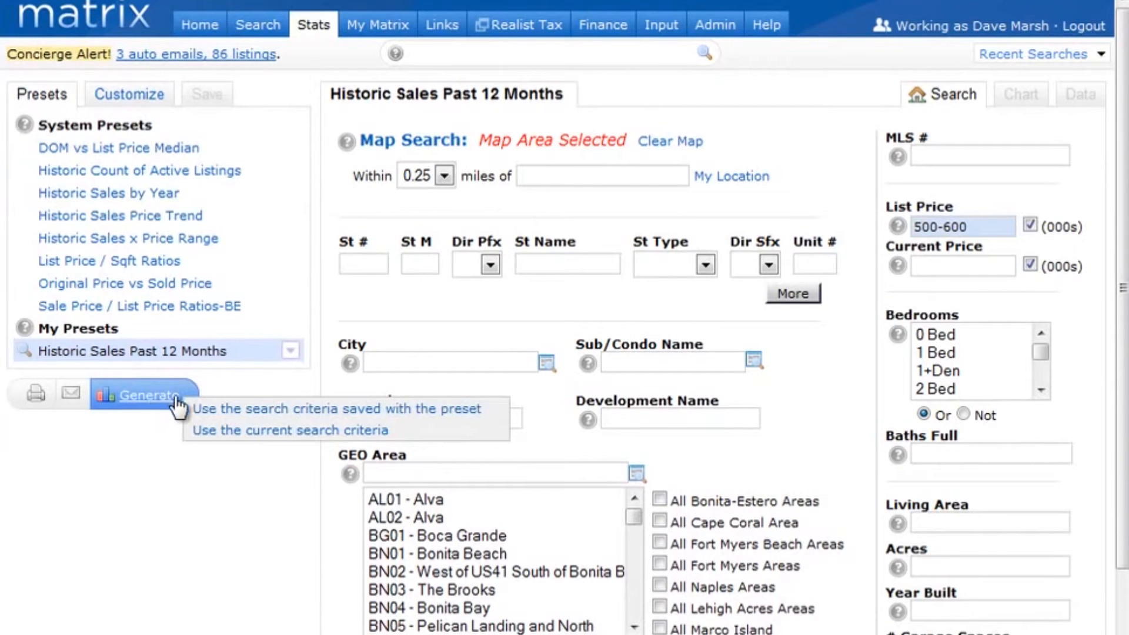
left_click(241, 410)
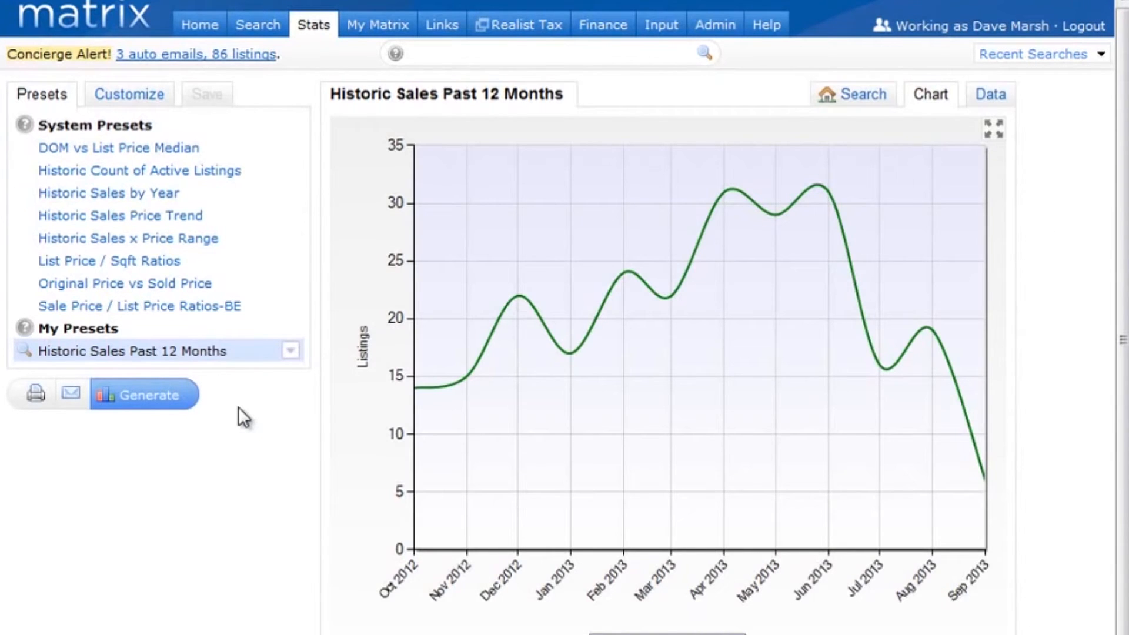
left_click(993, 100)
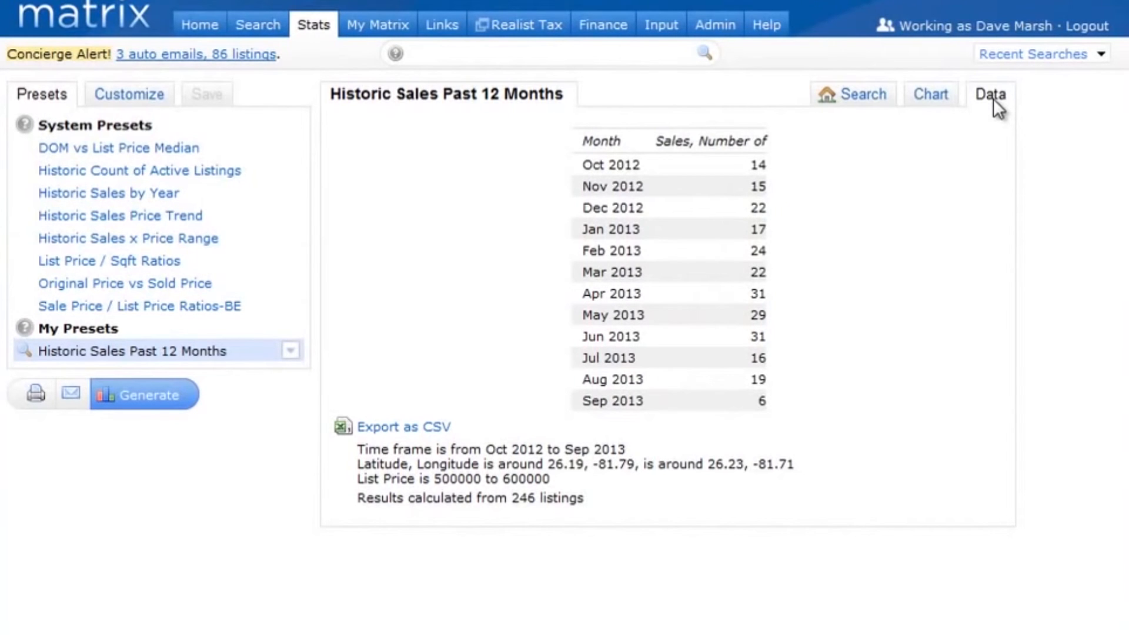
Clear the customized chart settings and start a new statistic of Sale Price, Average over the Past 5 Years
left_click(154, 95)
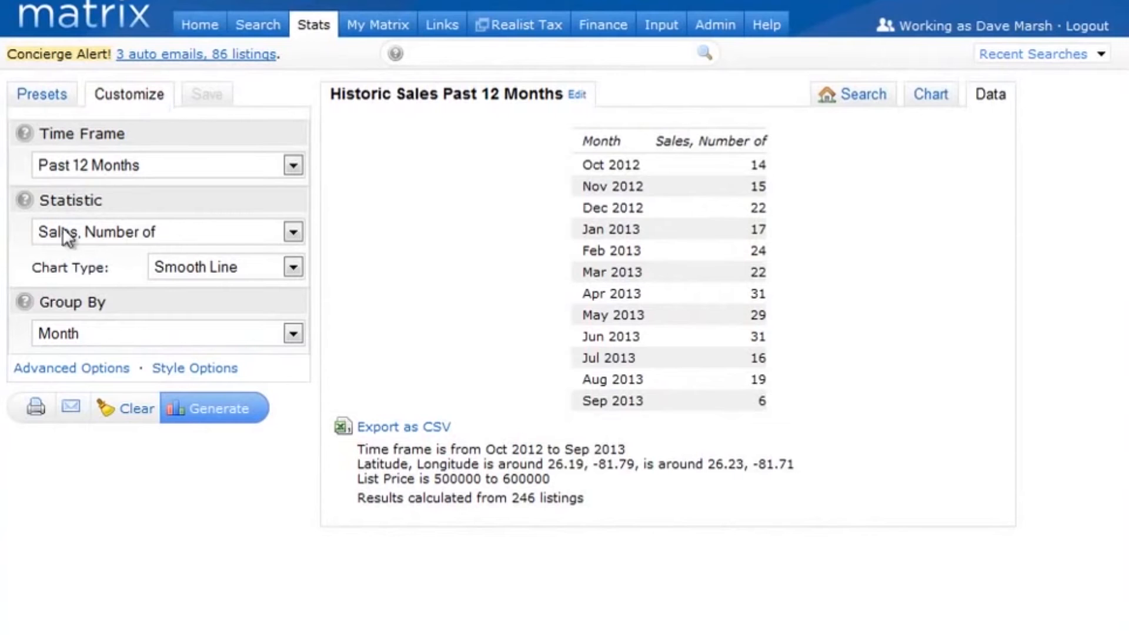
left_click(133, 411)
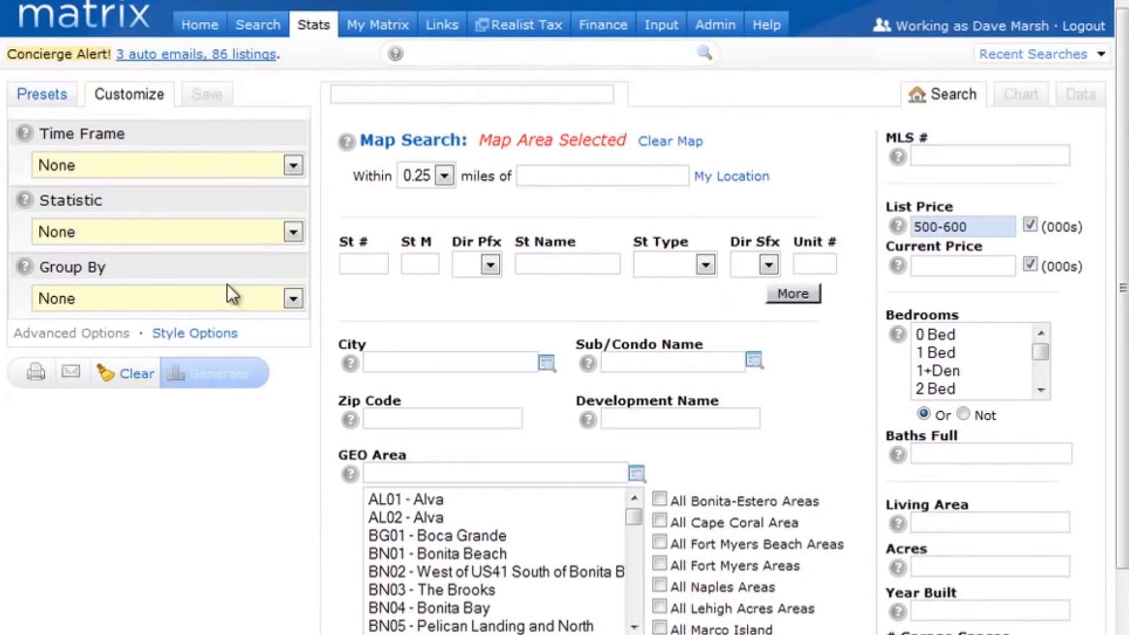
left_click(293, 231)
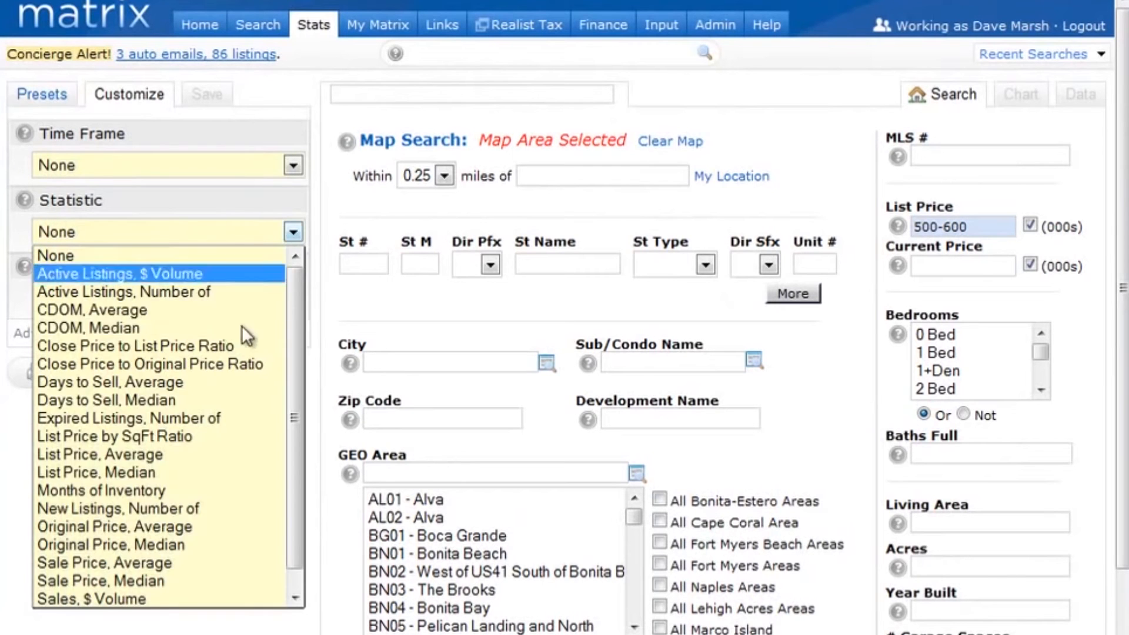
left_click(179, 565)
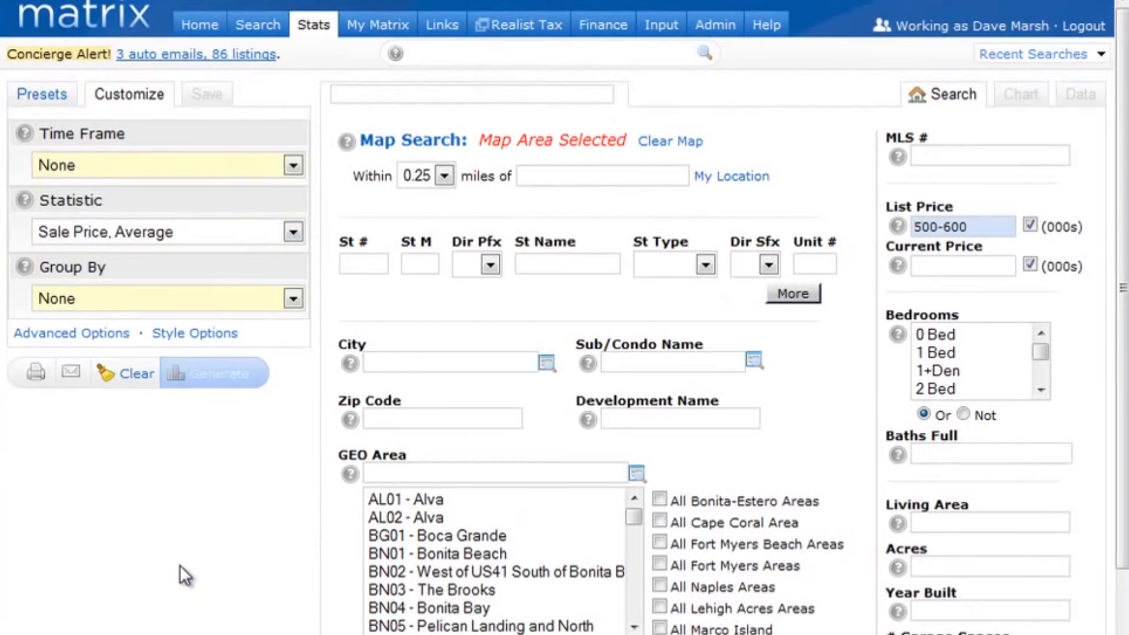
left_click(292, 167)
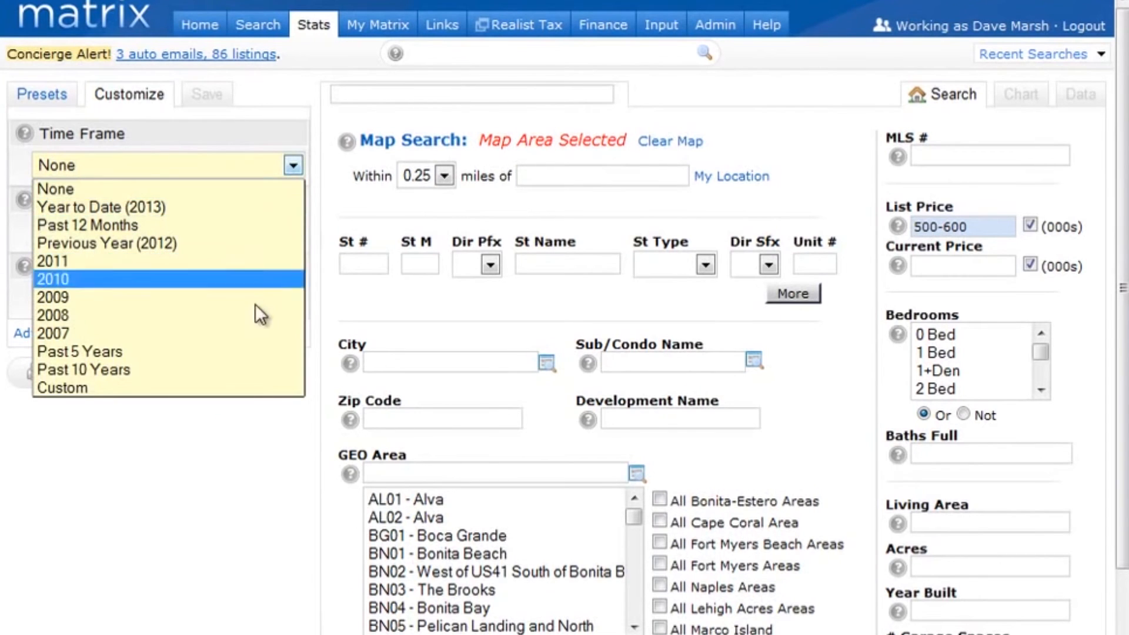
left_click(256, 352)
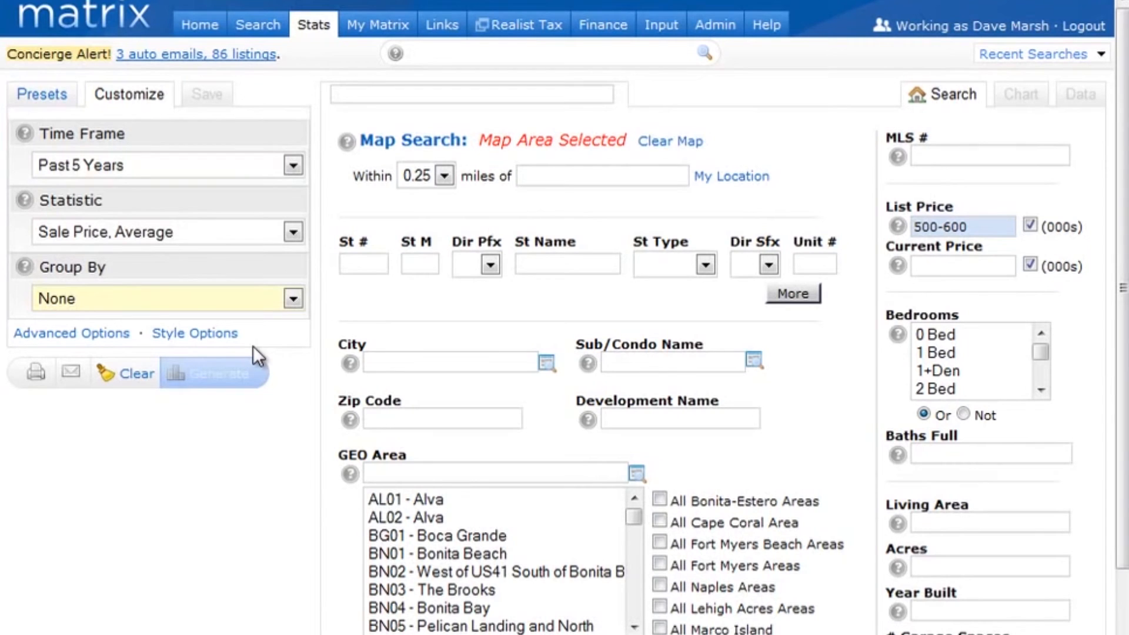
Add Sales, Number of as the secondary statistic and group the results by Month
left_click(42, 335)
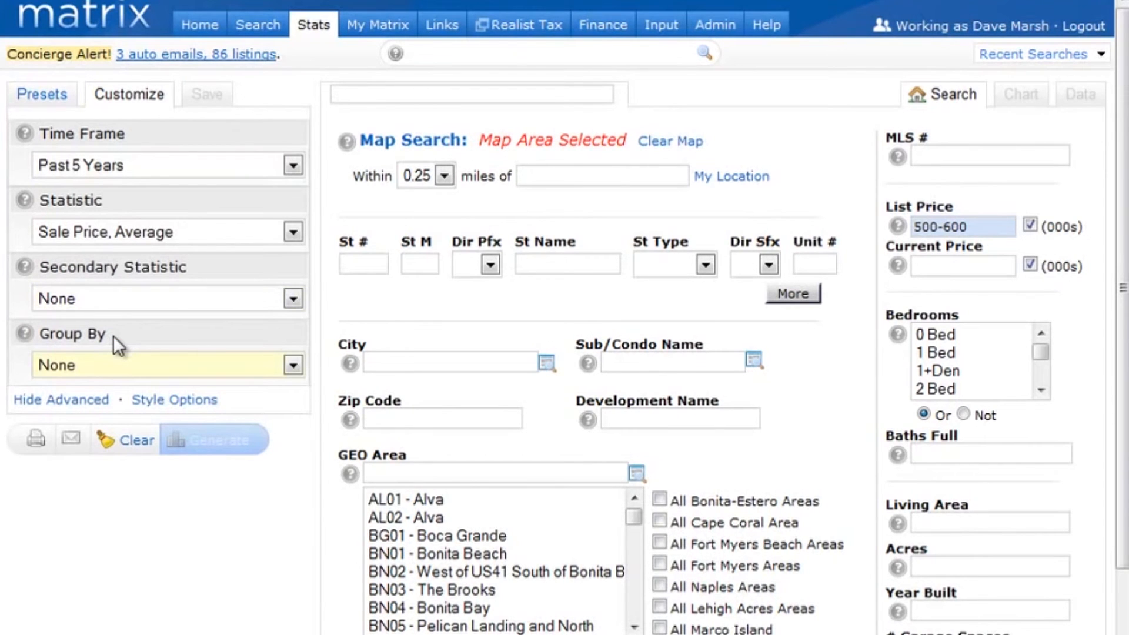
left_click(293, 299)
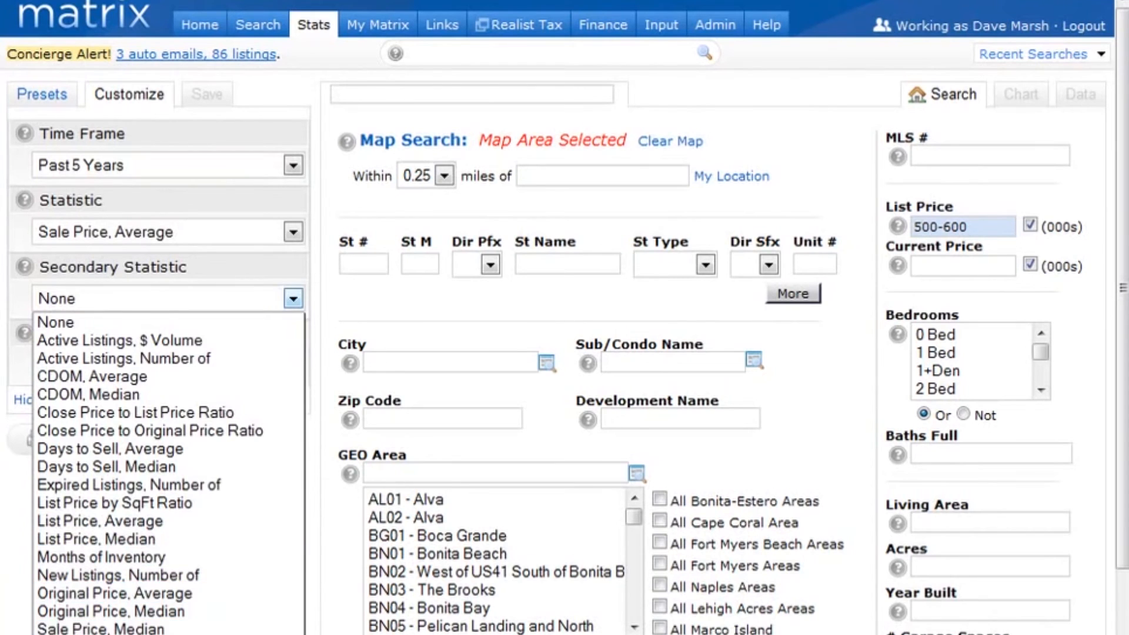
left_click(106, 633)
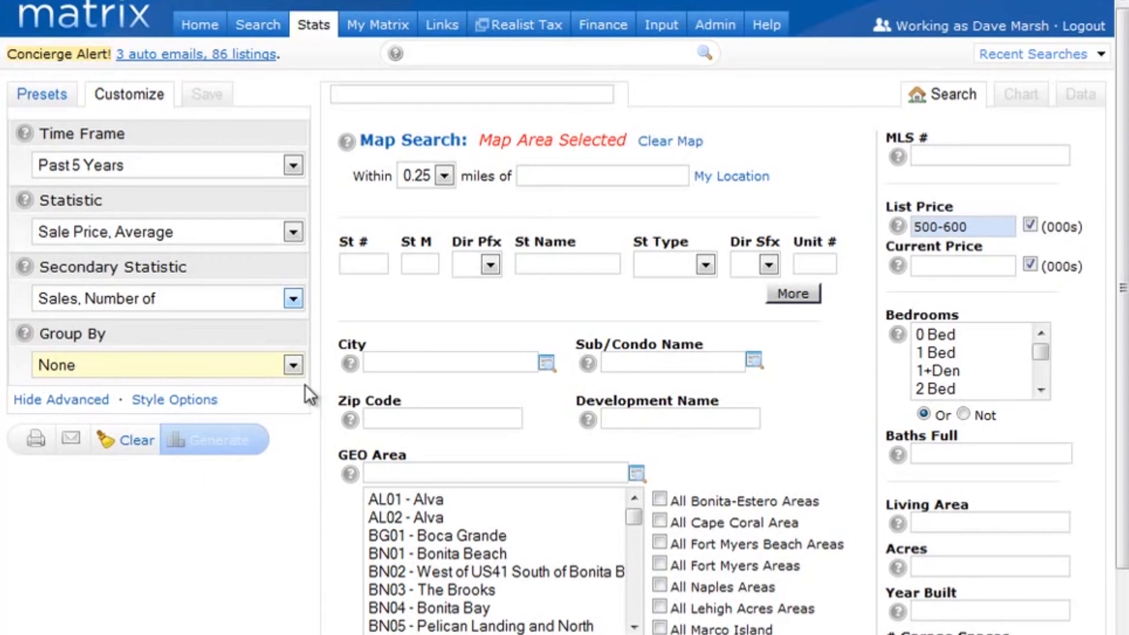
left_click(294, 365)
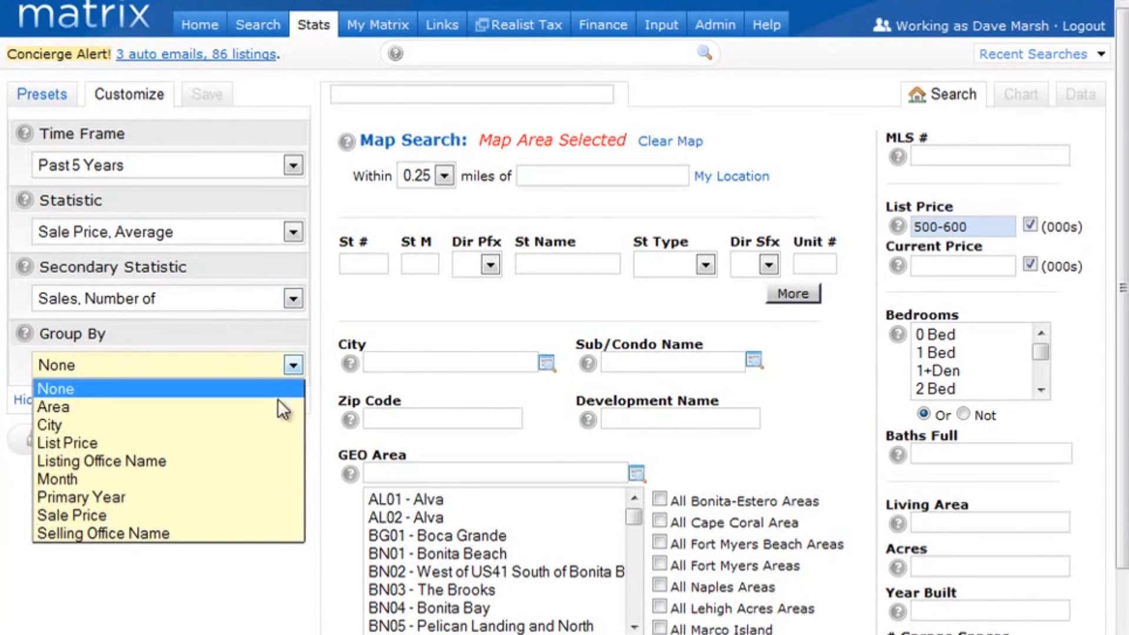
left_click(255, 478)
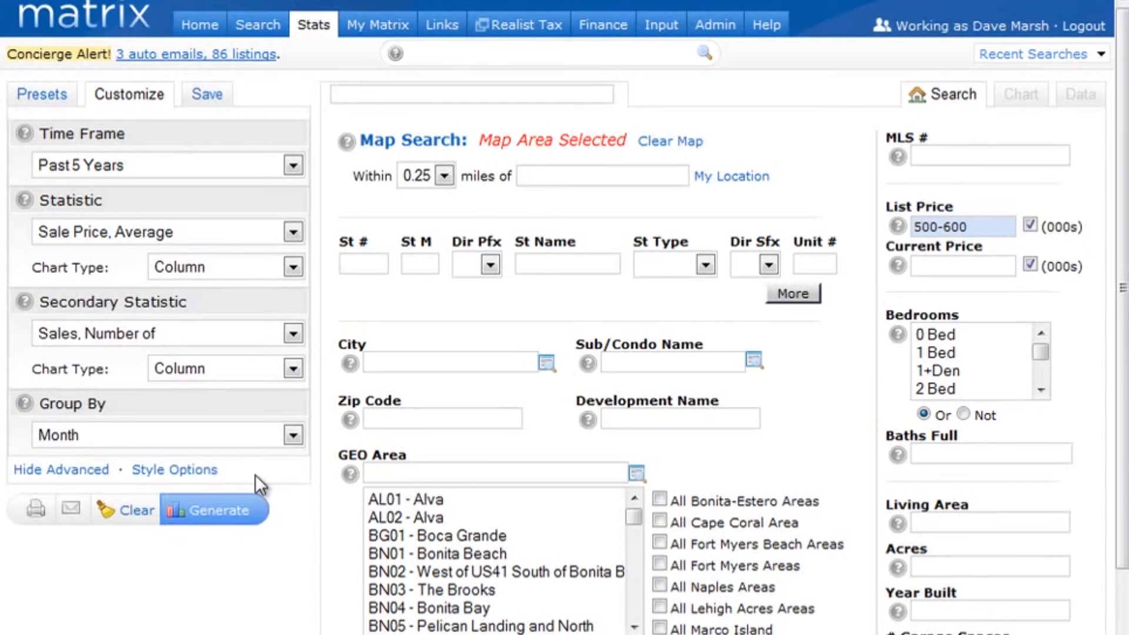
Set the Sale Price, Average chart type to Line and the chart's color palette to Earth Tones
left_click(291, 267)
left_click(283, 309)
left_click(213, 468)
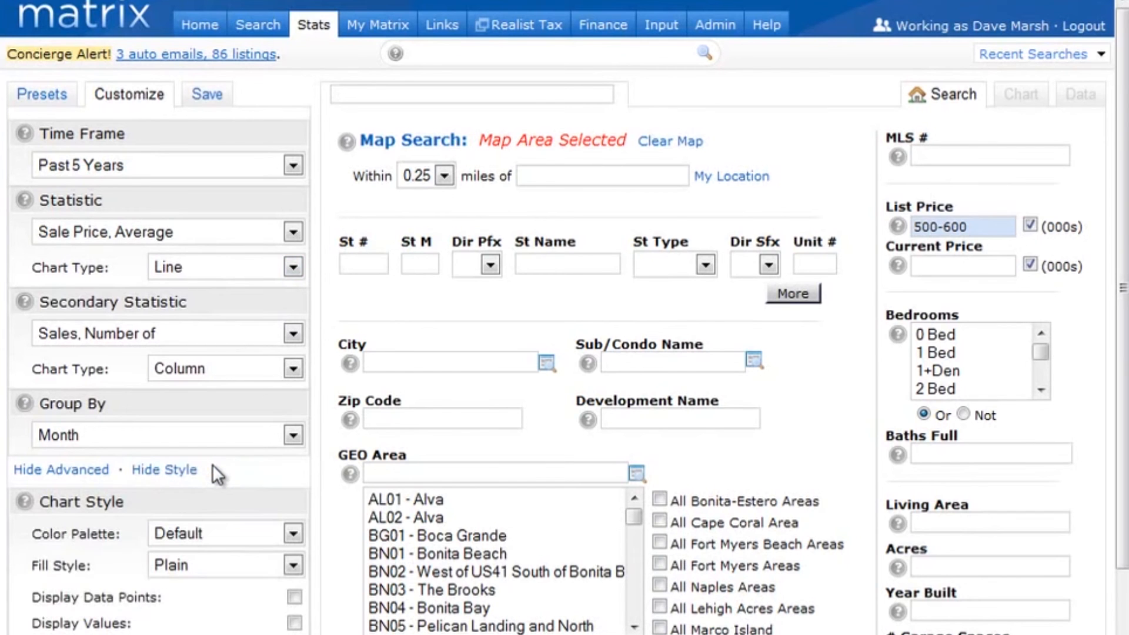
left_click(293, 533)
scroll(282, 541, "down", 2)
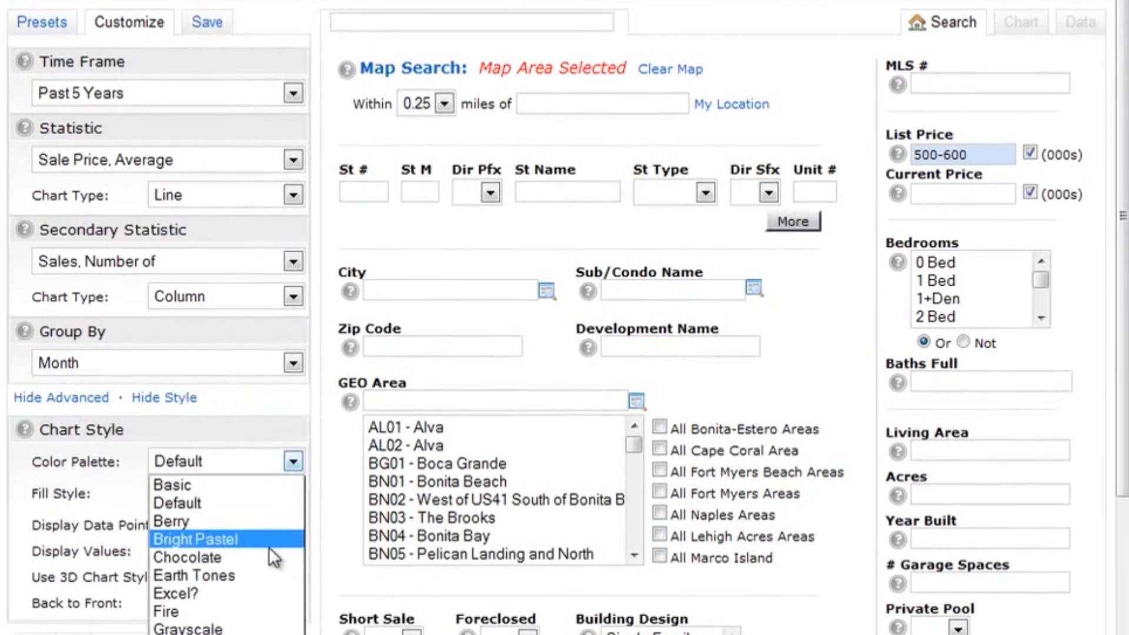
left_click(267, 504)
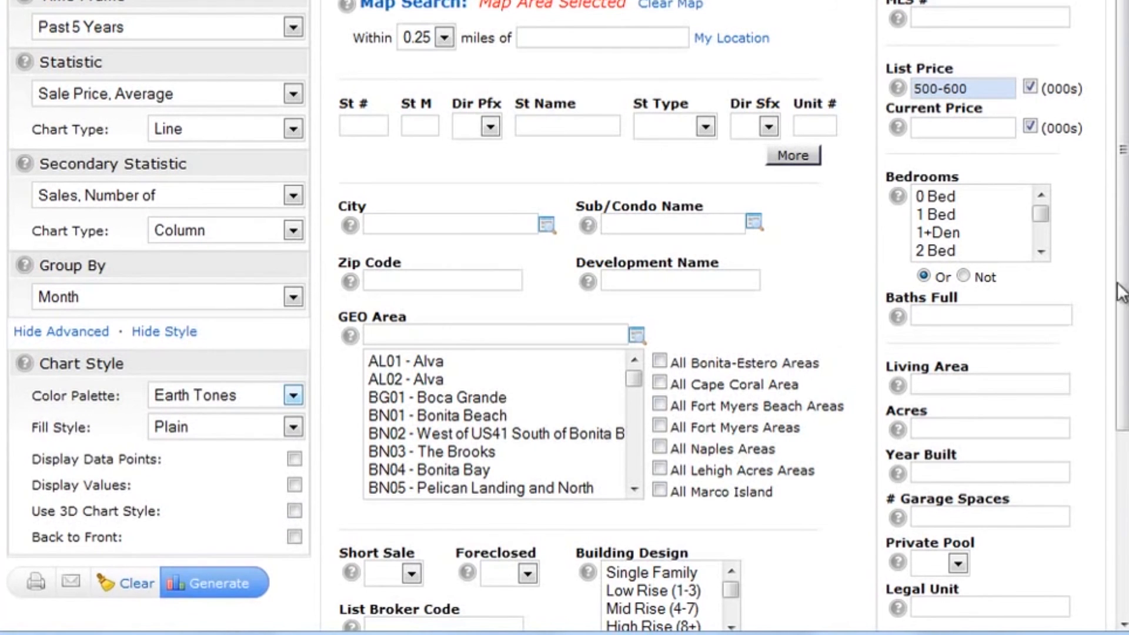
left_click_drag(1119, 294, 1109, 462)
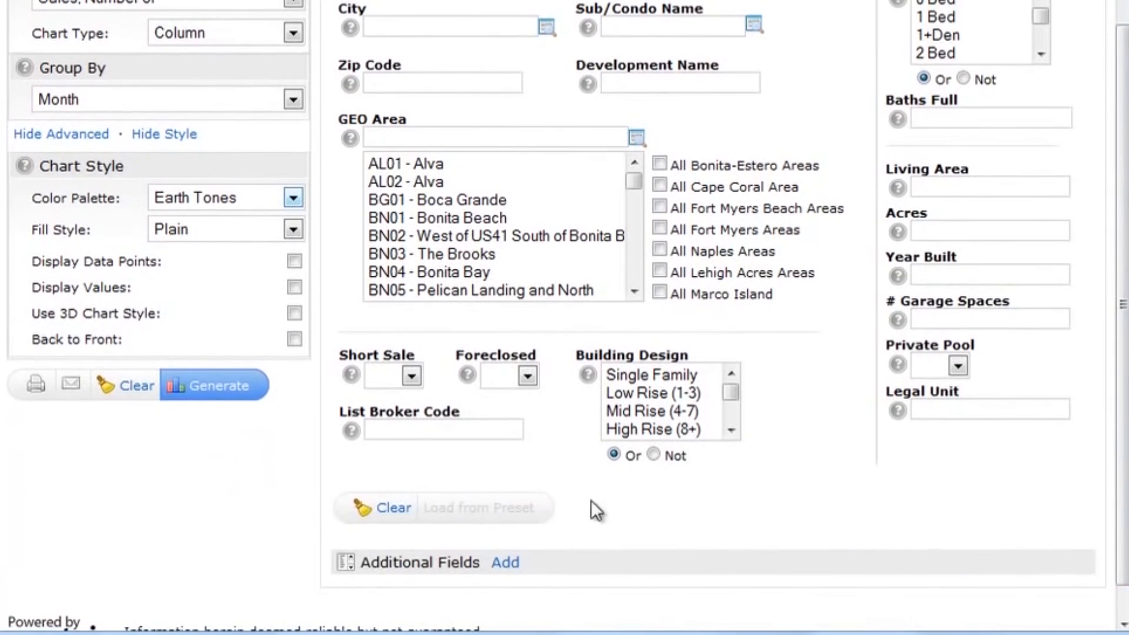
Clear the search criteria and generate the Past 5 Years chart of average sale price and number of sales
left_click(399, 509)
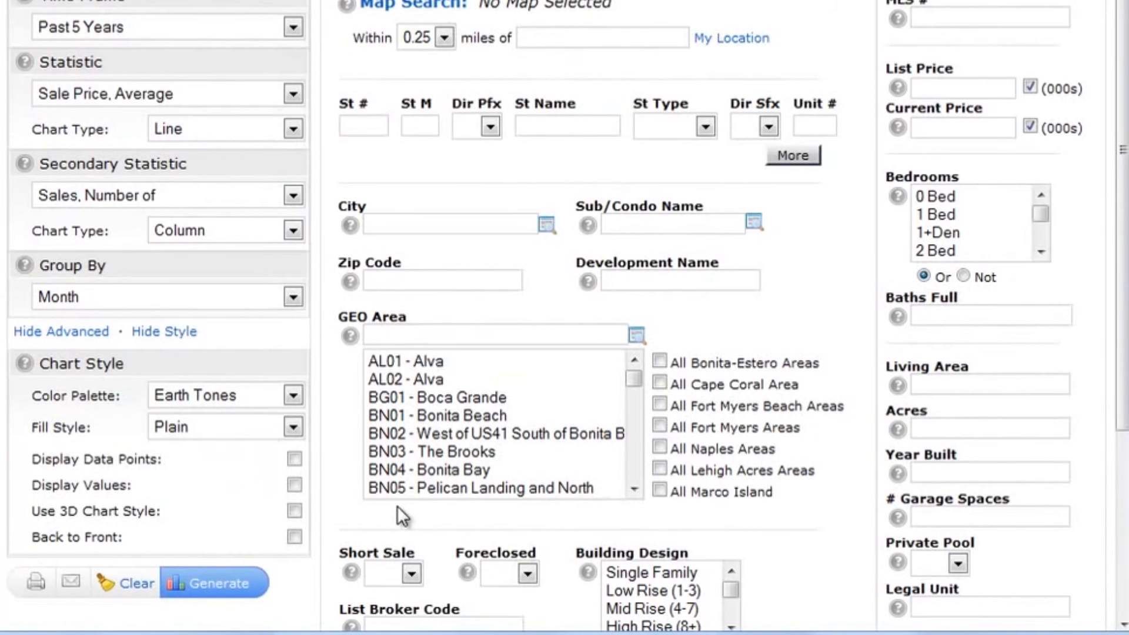
left_click(240, 588)
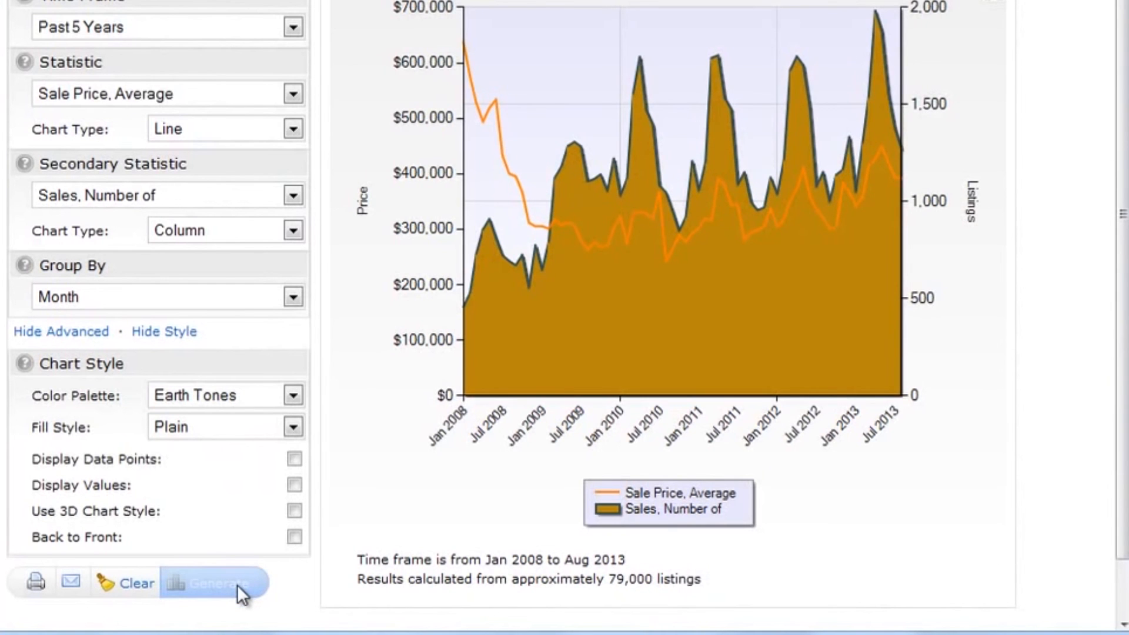
Open the printable version of the generated chart, print it and close the print view
left_click(33, 580)
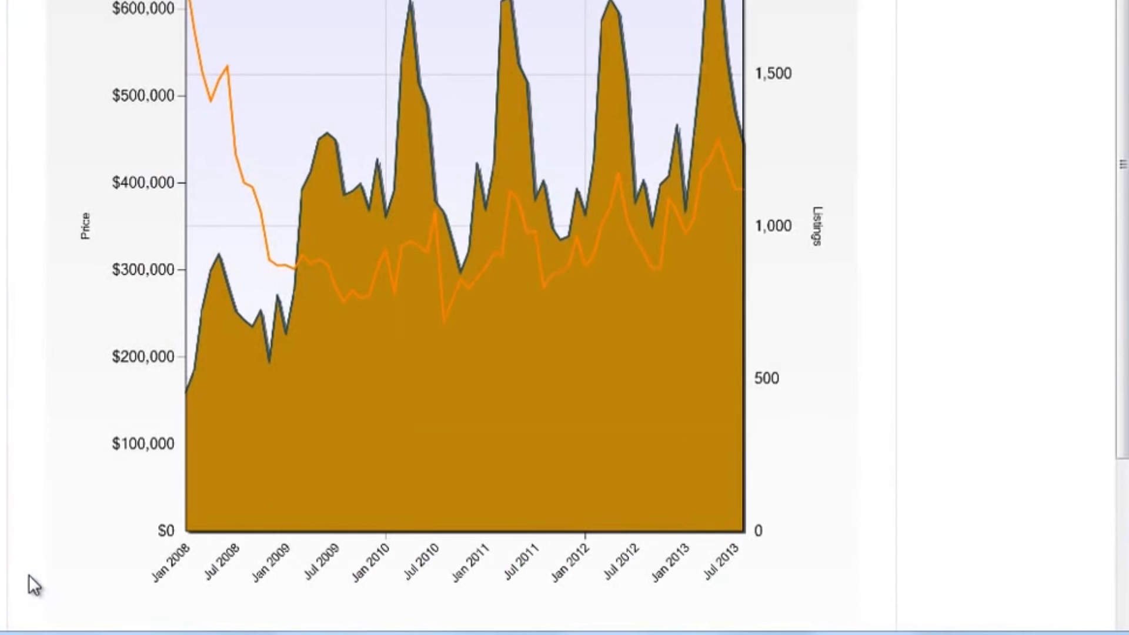
scroll(29, 574, "down", 3)
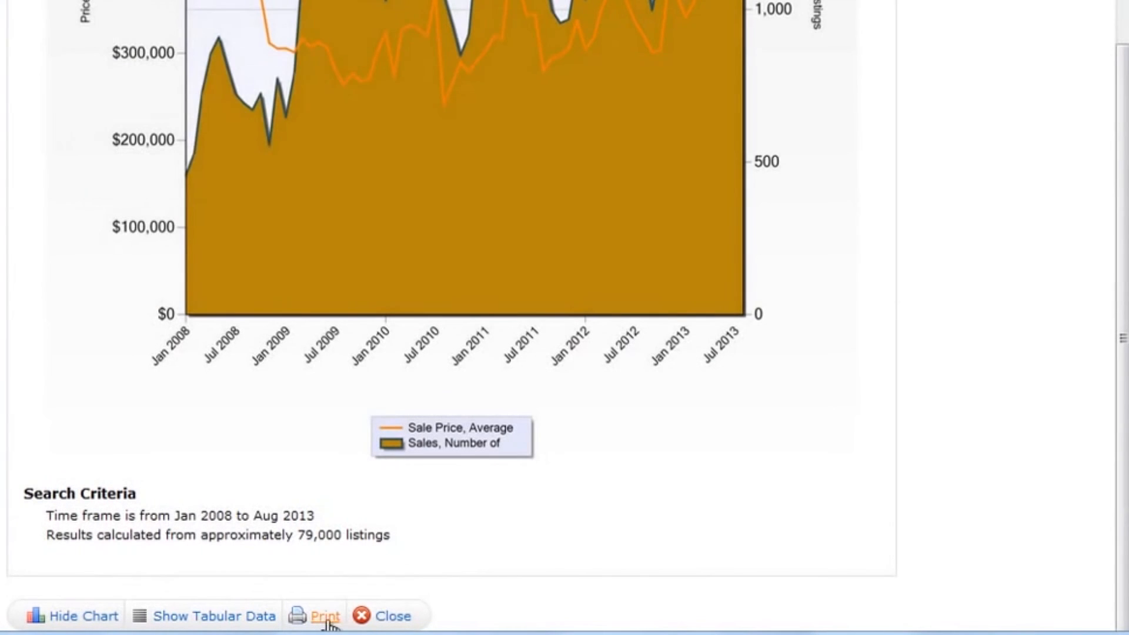
left_click(325, 619)
left_click(403, 617)
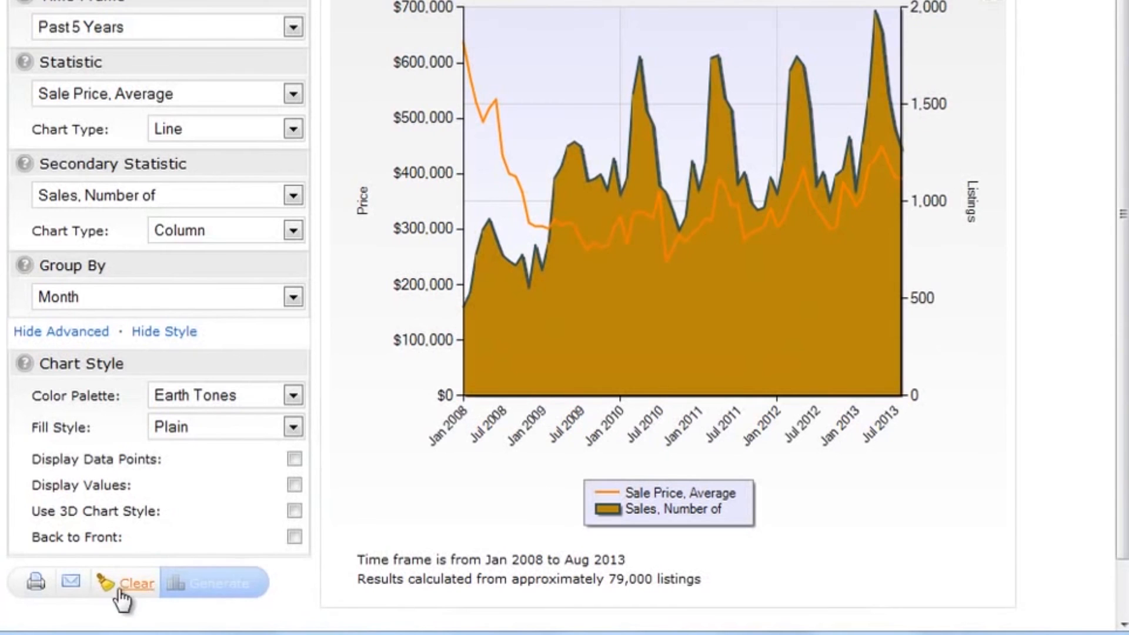
Open the email form for sending the generated chart
left_click(71, 582)
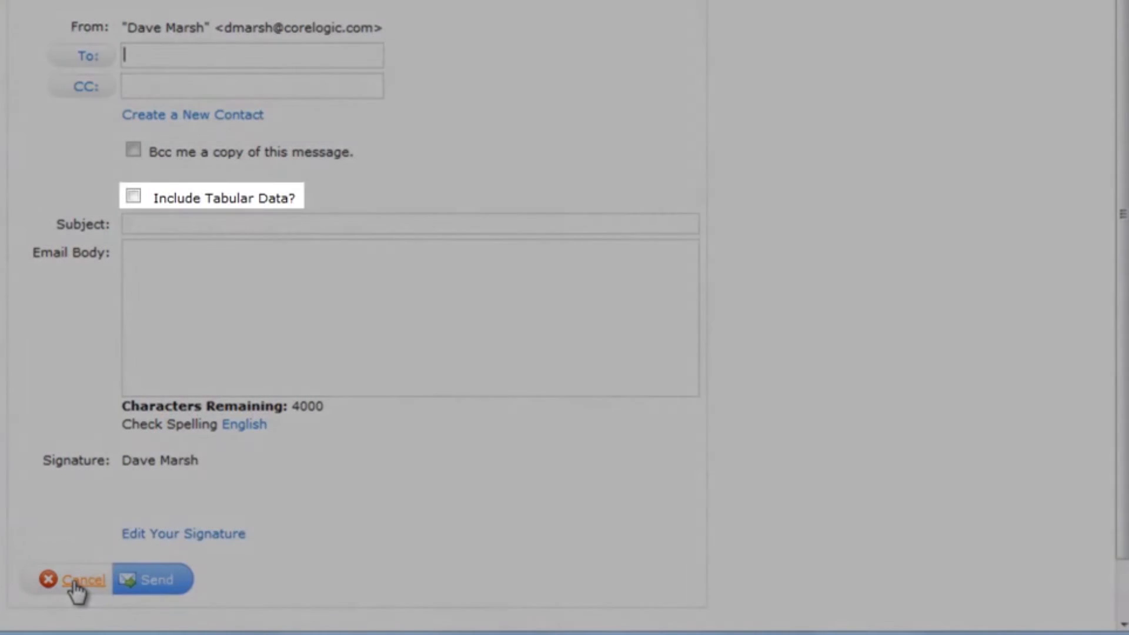